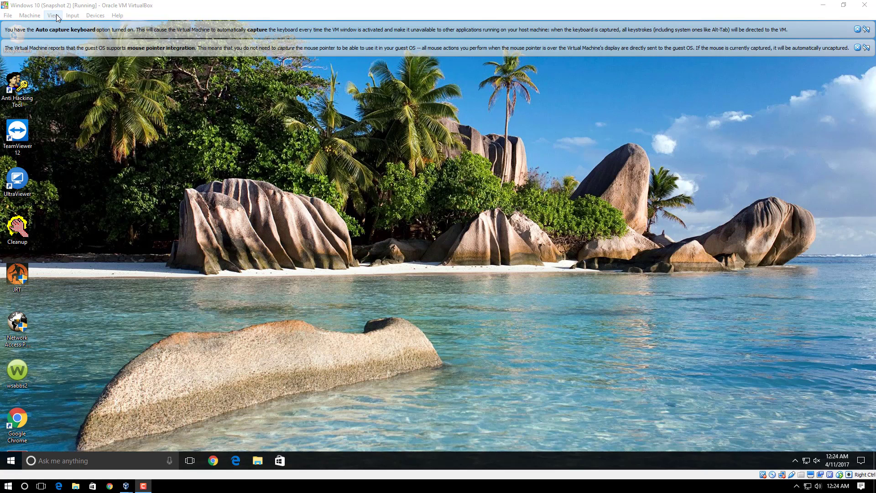
Put the VirtualBox machine in full-screen mode and dismiss the mouse-integration and keyboard-capture notices
{"action": "left_click", "coordinate": [94, 16]}
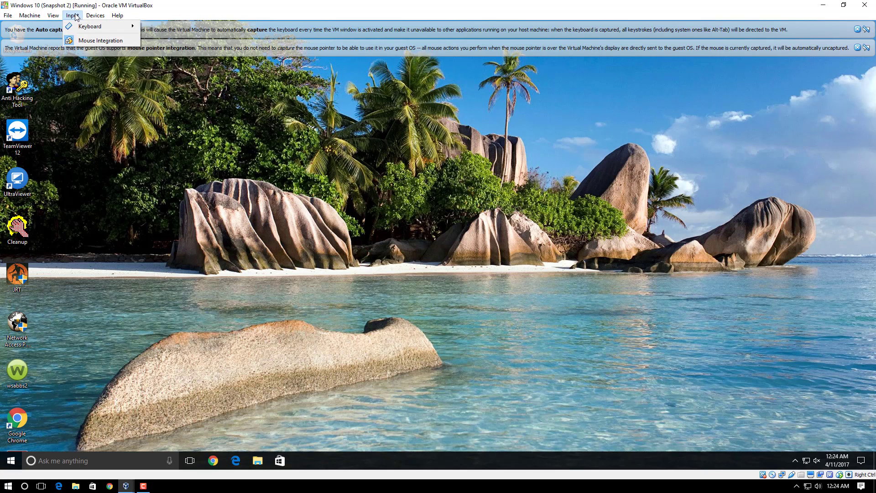
{"action": "left_click", "coordinate": [75, 26]}
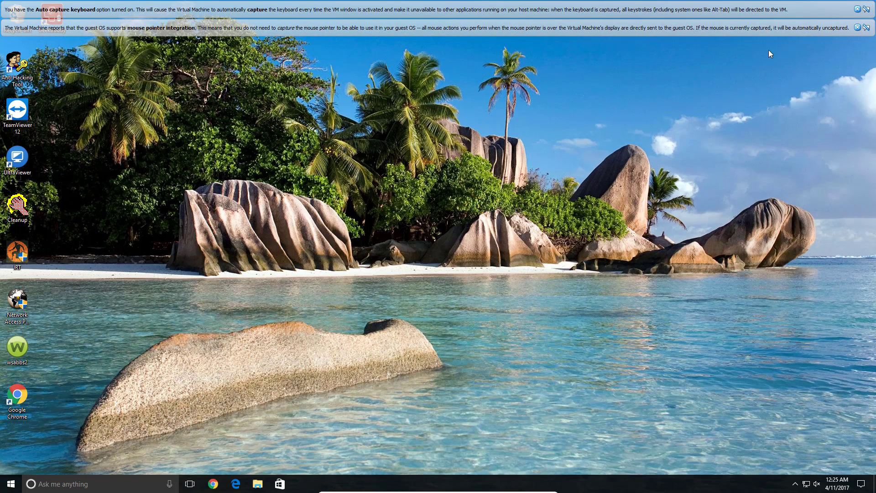
{"action": "left_click", "coordinate": [857, 28]}
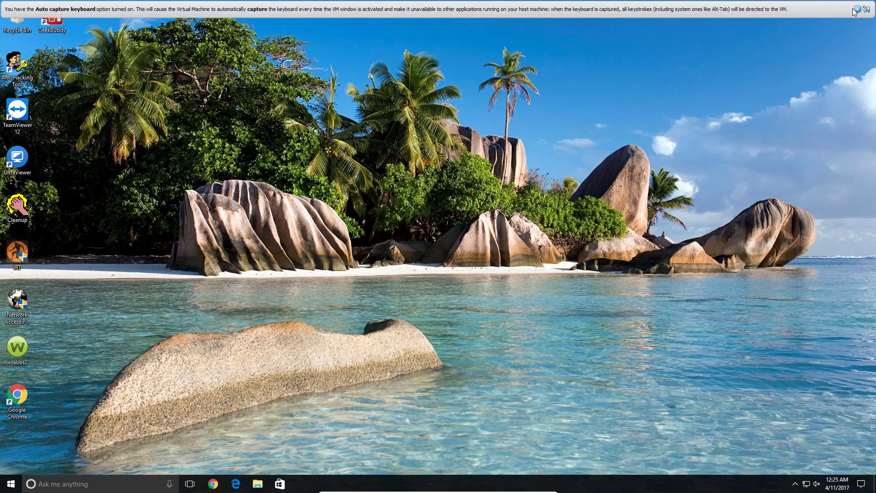
{"action": "left_click", "coordinate": [856, 10]}
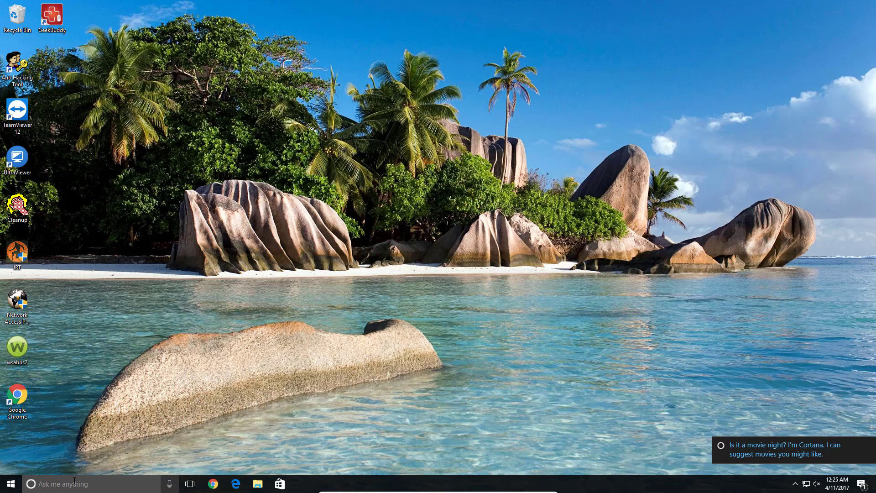
Search for 'reset' and open the Reset this PC Recovery settings page
{"action": "left_click", "coordinate": [59, 484]}
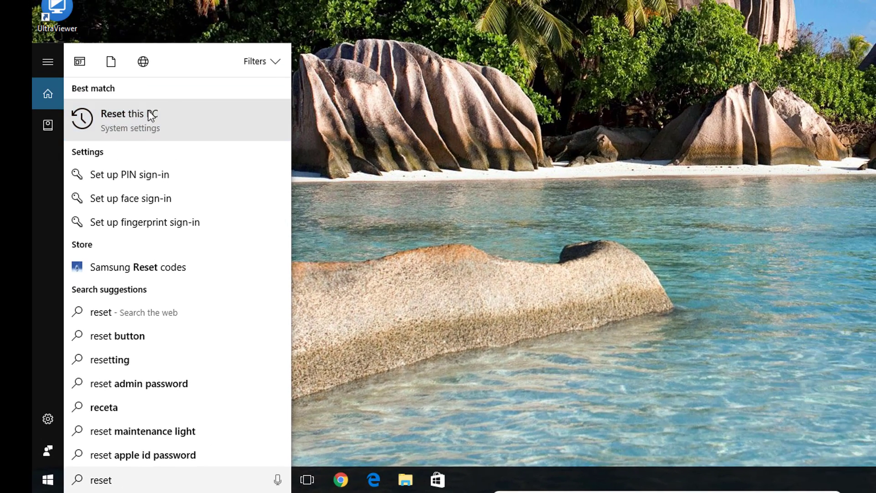
{"action": "left_click", "coordinate": [148, 113]}
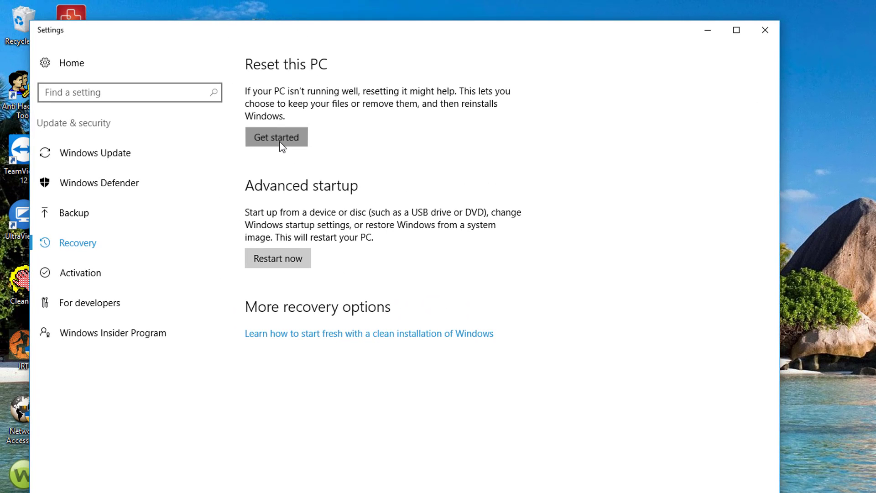
Start Reset this PC with 'Keep my files' and review the apps to be removed
{"action": "left_click", "coordinate": [281, 141]}
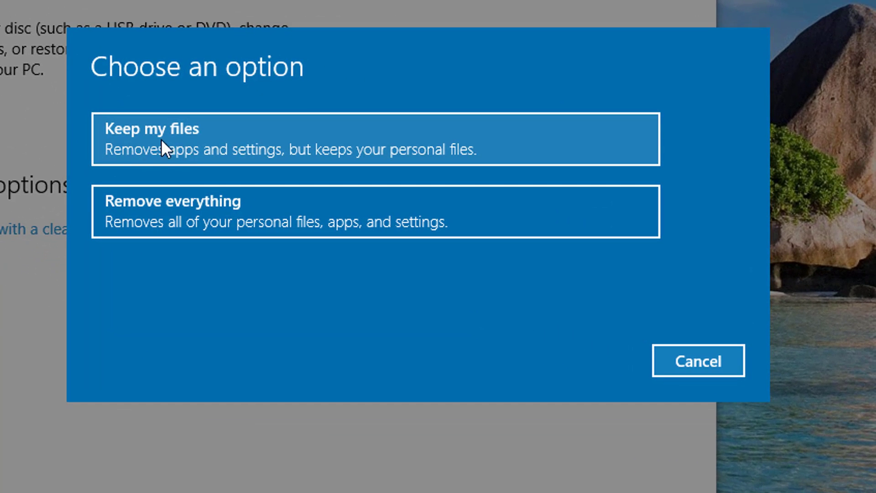
{"action": "left_click", "coordinate": [247, 152]}
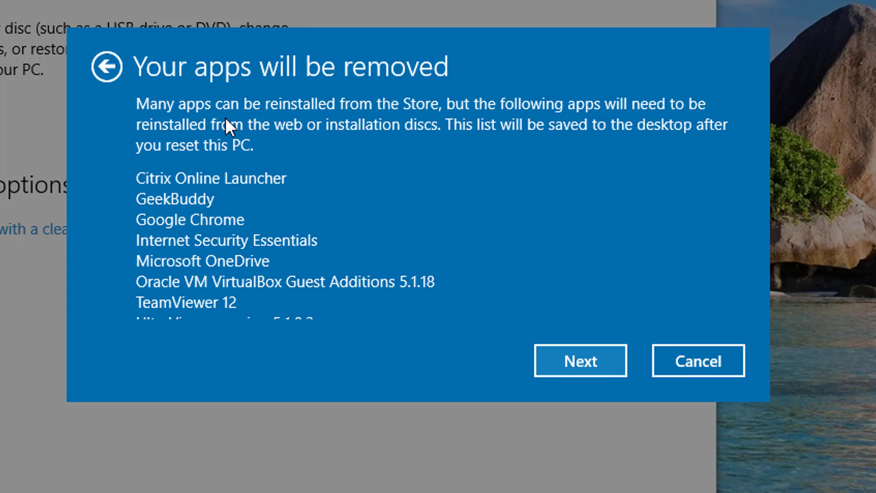
{"action": "scroll", "coordinate": [214, 172], "scroll_direction": "down", "scroll_amount": 3}
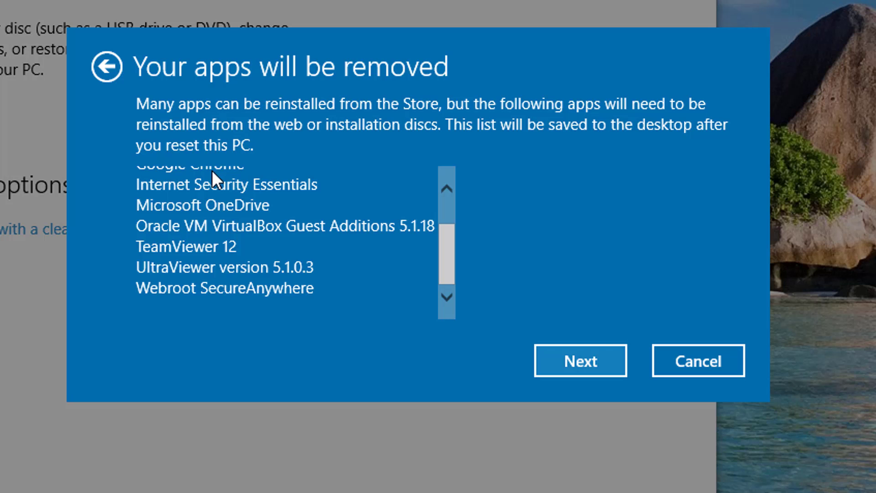
{"action": "scroll", "coordinate": [203, 247], "scroll_direction": "up", "scroll_amount": 3}
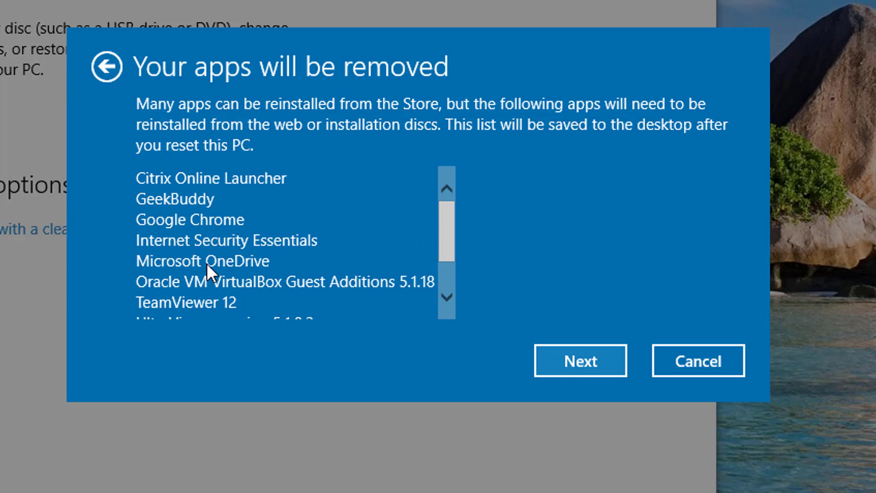
{"action": "scroll", "coordinate": [206, 260], "scroll_direction": "down", "scroll_amount": 3}
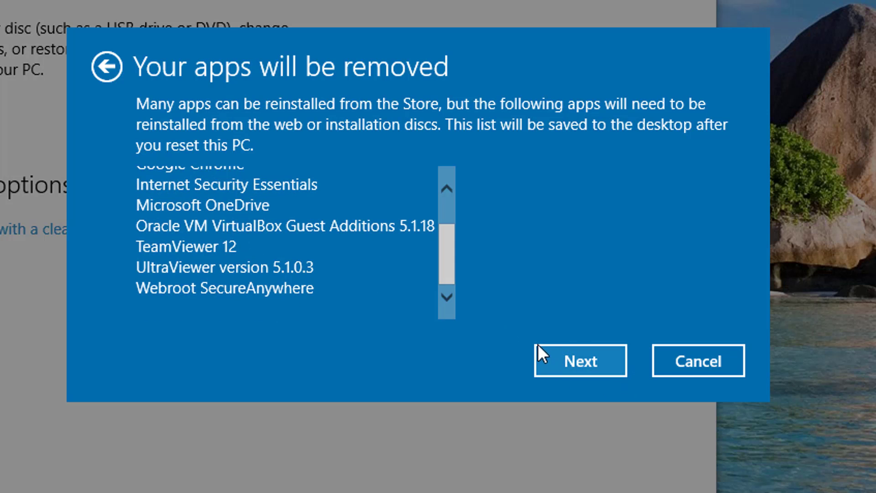
Continue past the removed-apps list and confirm Reset on the 'Ready to reset this PC' screen
{"action": "left_click", "coordinate": [583, 368]}
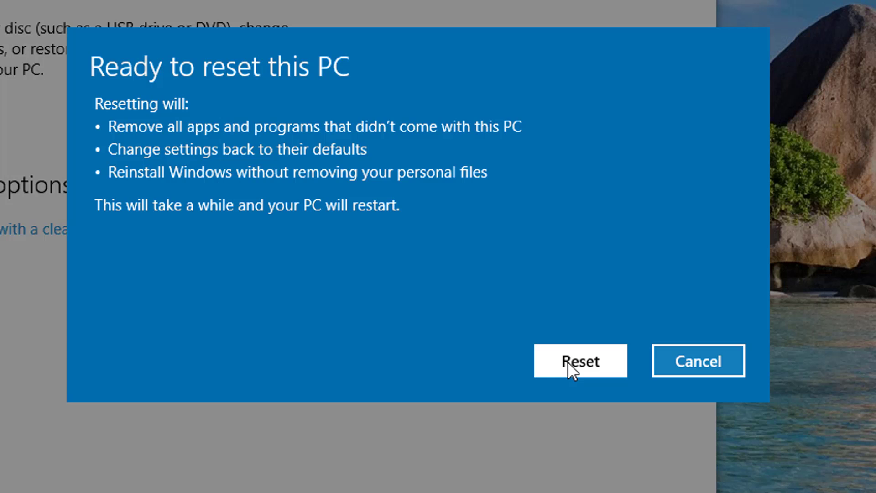
{"action": "left_click", "coordinate": [572, 362]}
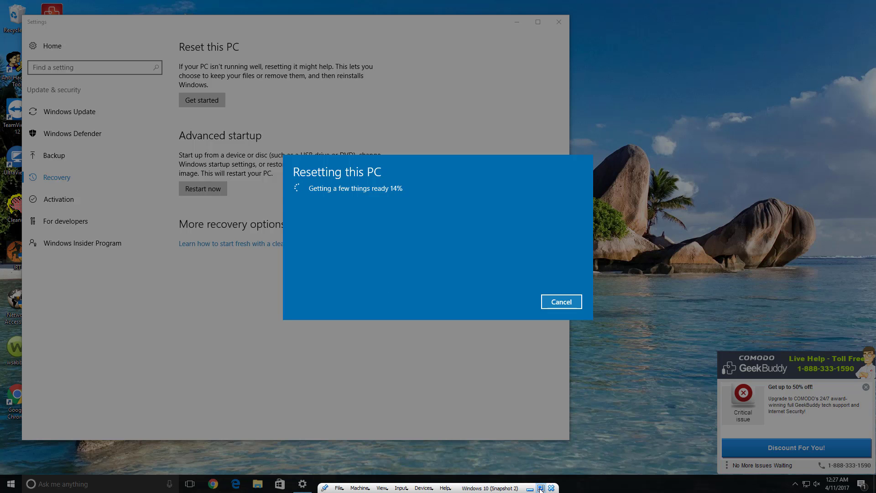
Take the VirtualBox machine out of full-screen mode while the reset prepares at 14%
{"action": "left_click", "coordinate": [541, 488]}
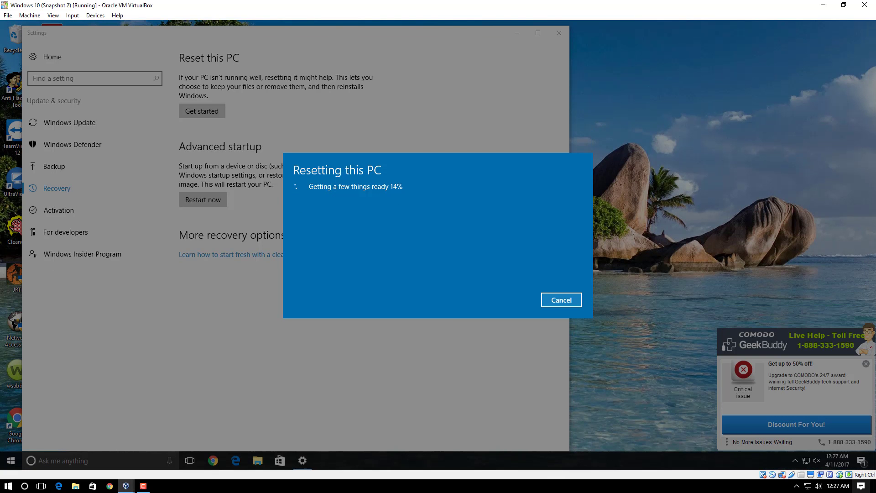
Check the host's sound volume while the guest finishes preparing and restarts
{"action": "left_click", "coordinate": [818, 487]}
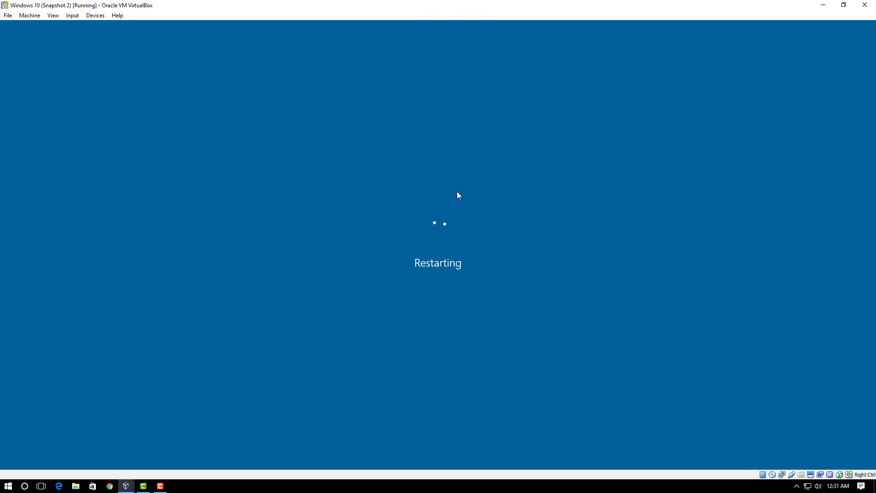
Switch the virtual machine back to Full-screen Mode from the VirtualBox View menu
{"action": "left_click", "coordinate": [53, 15]}
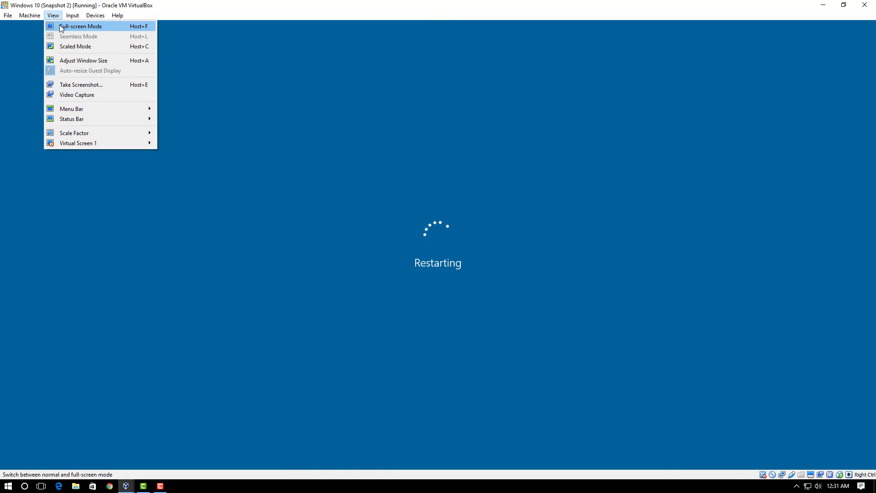
{"action": "left_click", "coordinate": [80, 26]}
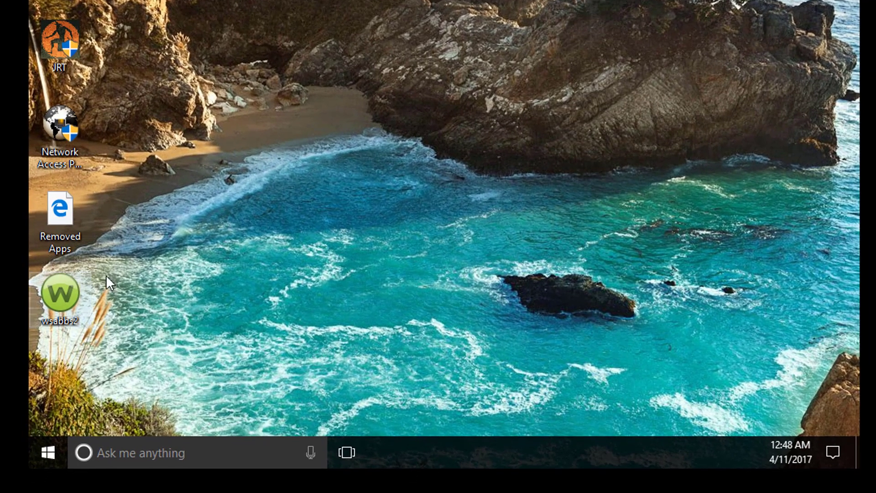
Browse the Start menu's apps and tiles after the reset, then close it
{"action": "left_click", "coordinate": [51, 451]}
{"action": "left_click", "coordinate": [51, 450]}
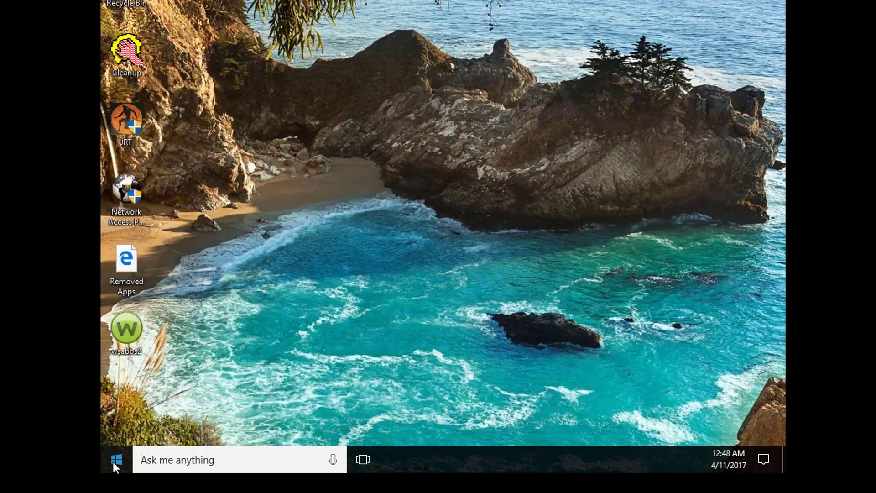
{"action": "left_click", "coordinate": [113, 462]}
{"action": "left_click", "coordinate": [118, 467]}
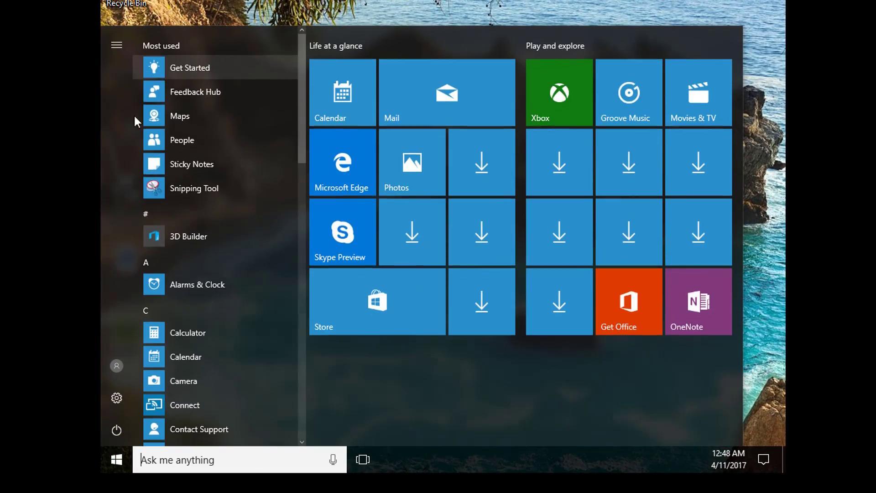
{"action": "key", "text": "Escape"}
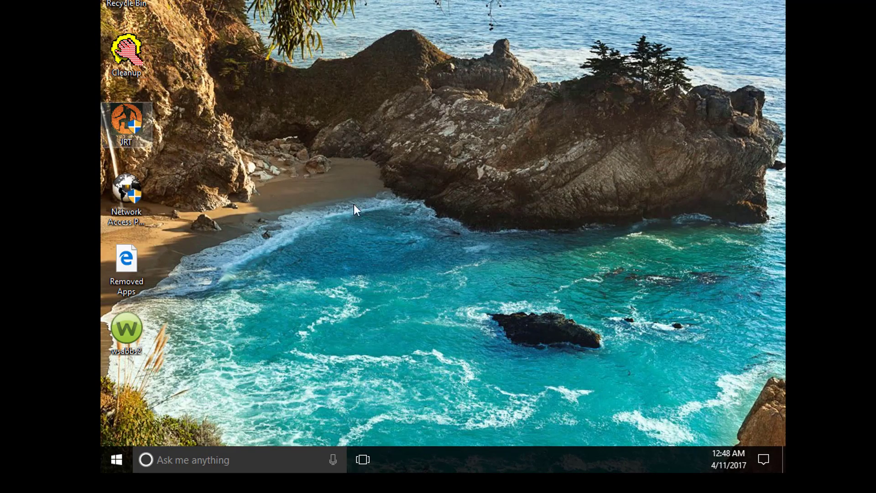
Dismiss the desktop context menu, select then deselect Removed Apps, and reopen Start
{"action": "right_click", "coordinate": [270, 237]}
{"action": "left_click", "coordinate": [266, 178]}
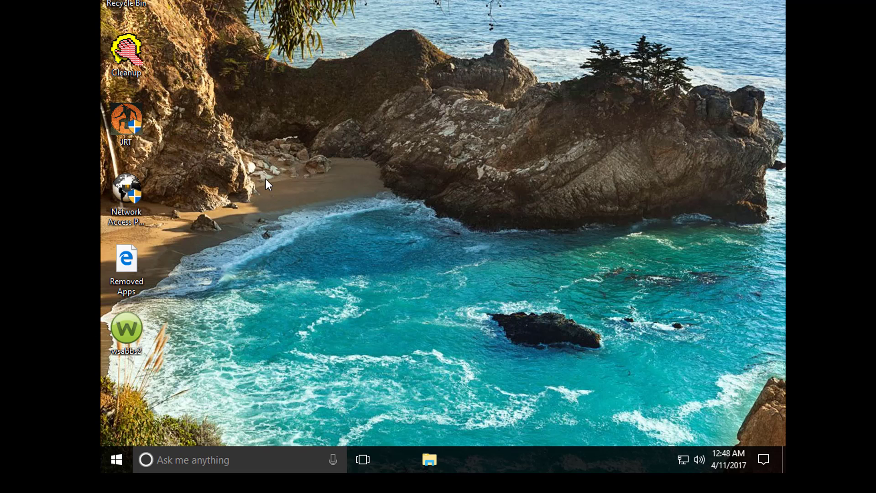
{"action": "left_click", "coordinate": [128, 268]}
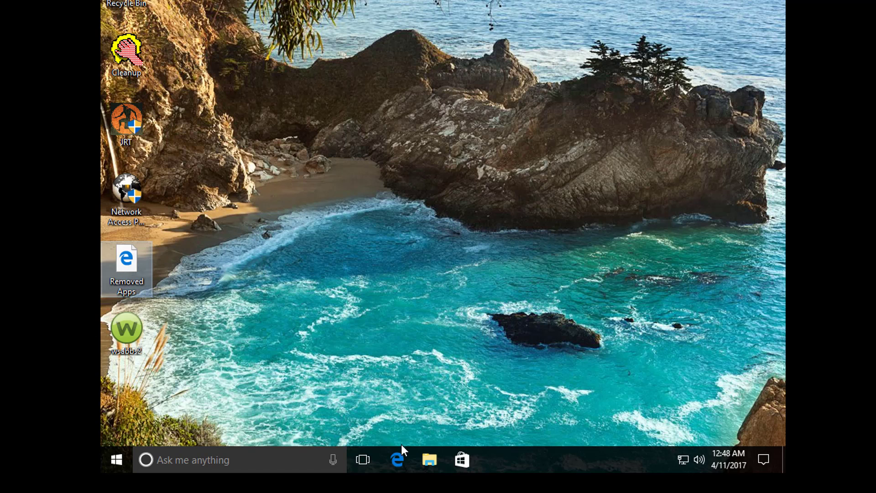
{"action": "left_click", "coordinate": [451, 304]}
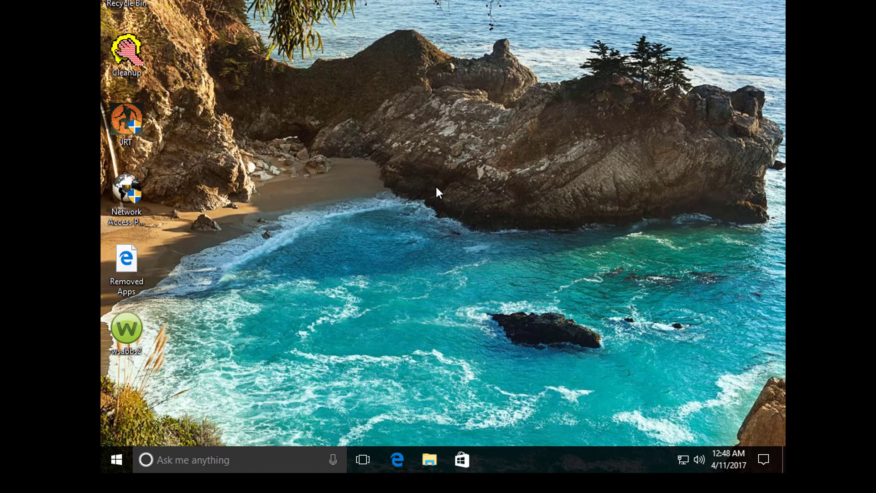
{"action": "key", "text": "super"}
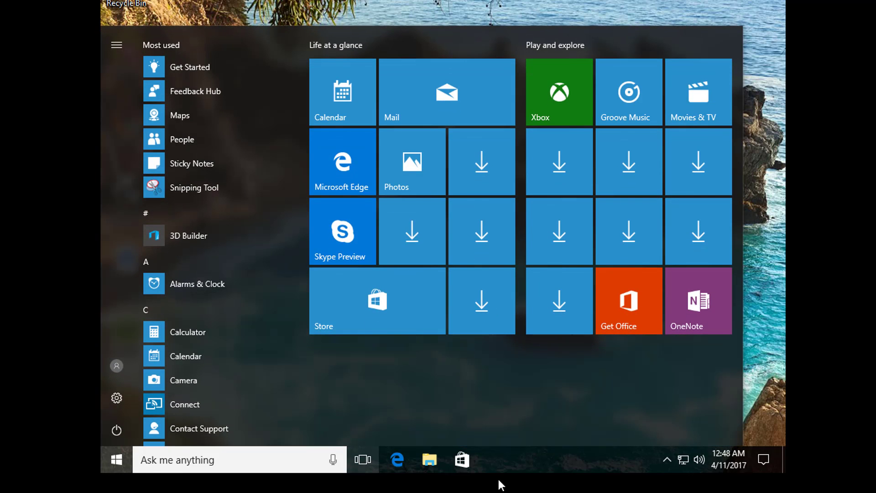